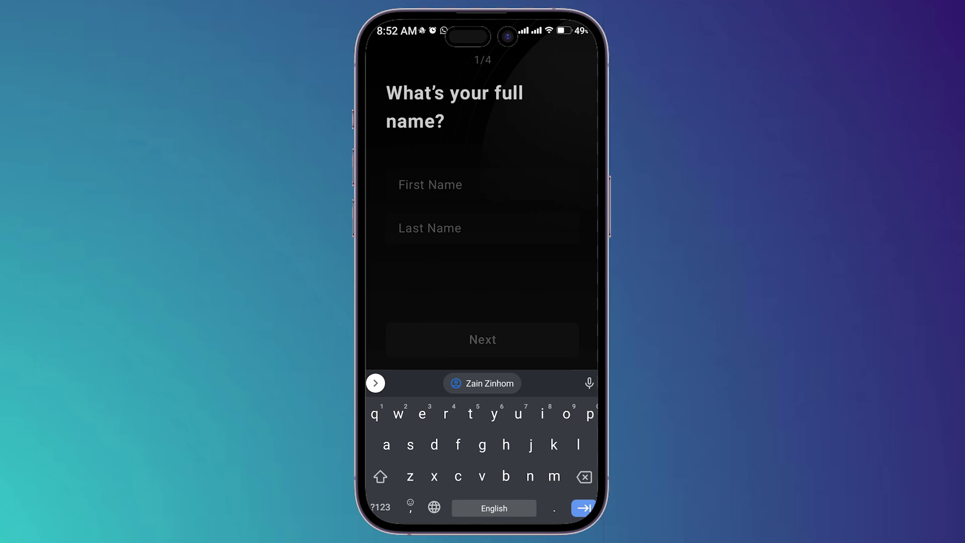
# Step: Autofill the first and last name, keep the suggested username unchanged, and continue
pyautogui.click(483, 383)
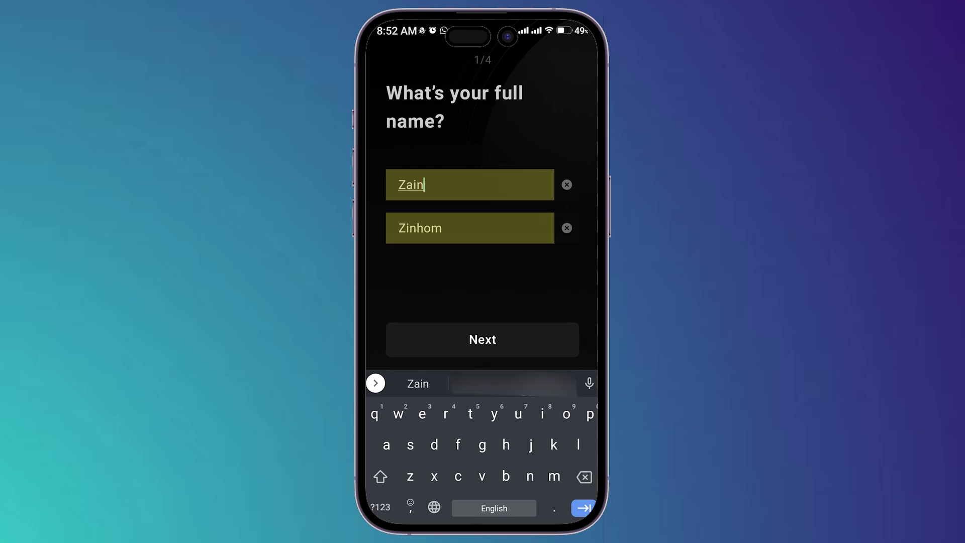
pyautogui.click(482, 340)
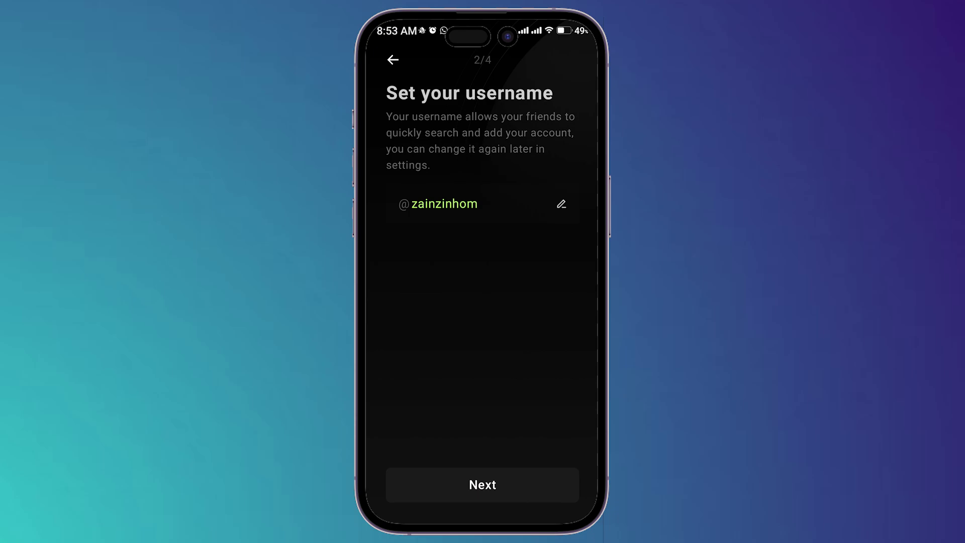
pyautogui.click(562, 205)
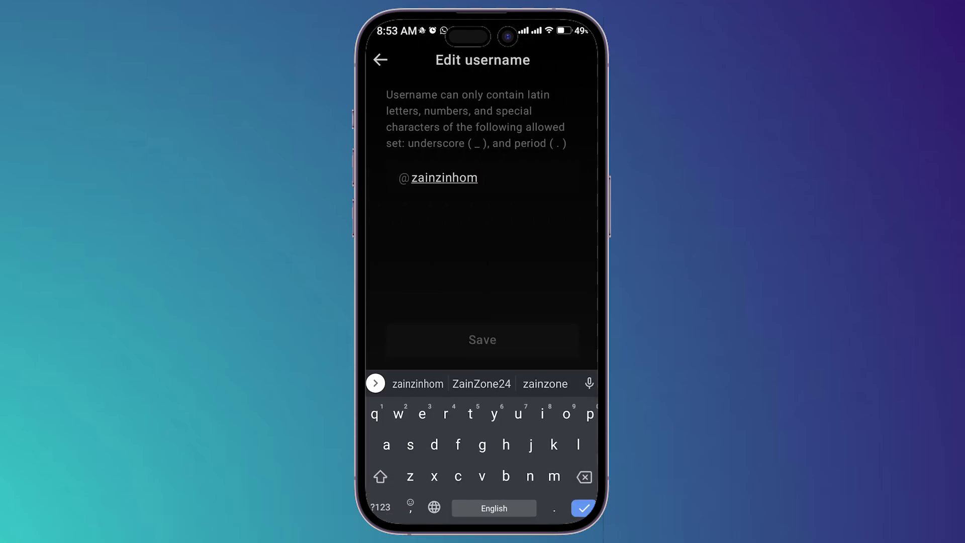
pyautogui.click(380, 60)
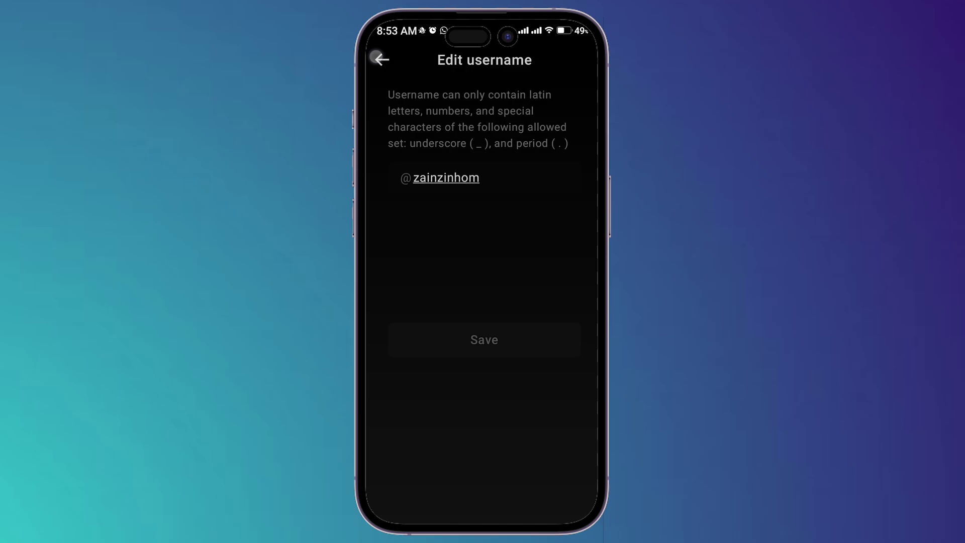
pyautogui.click(499, 498)
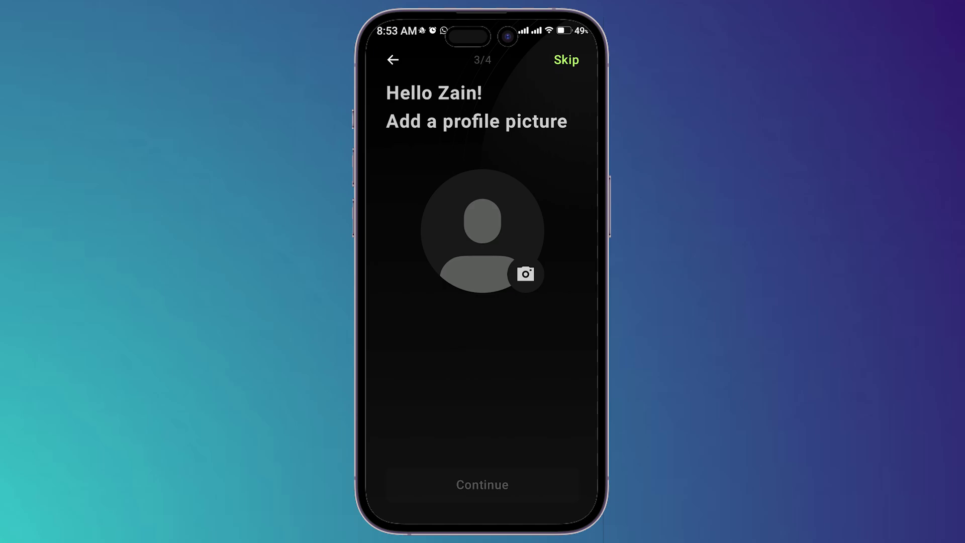
# Step: Skip the Add a profile picture screen without choosing a photo
pyautogui.click(571, 60)
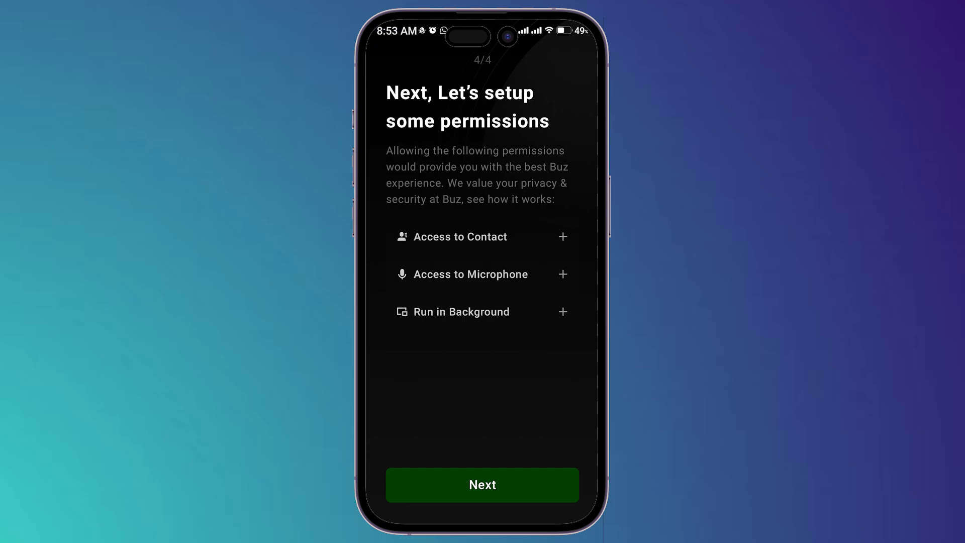
# Step: Allow microphone access while using the app and unrestricted background activity
pyautogui.click(498, 486)
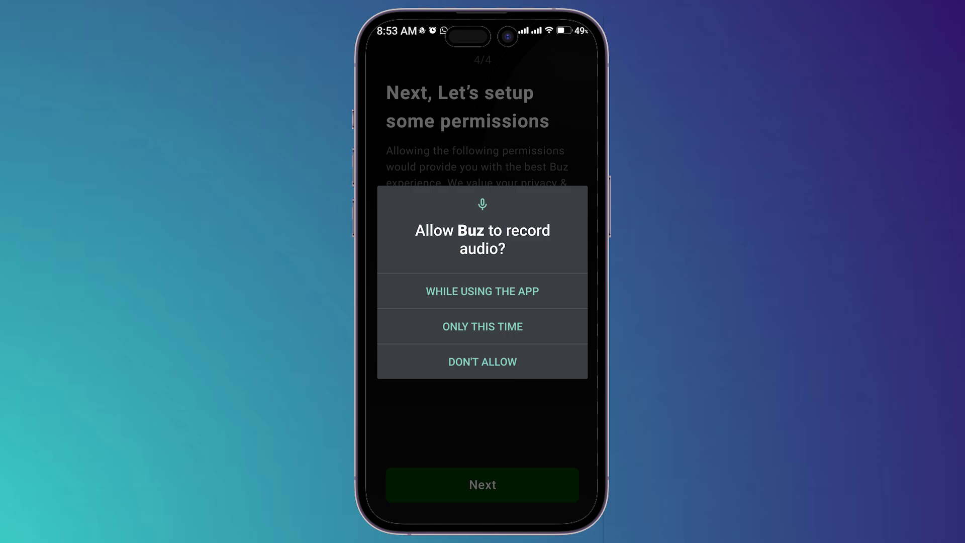
pyautogui.click(547, 291)
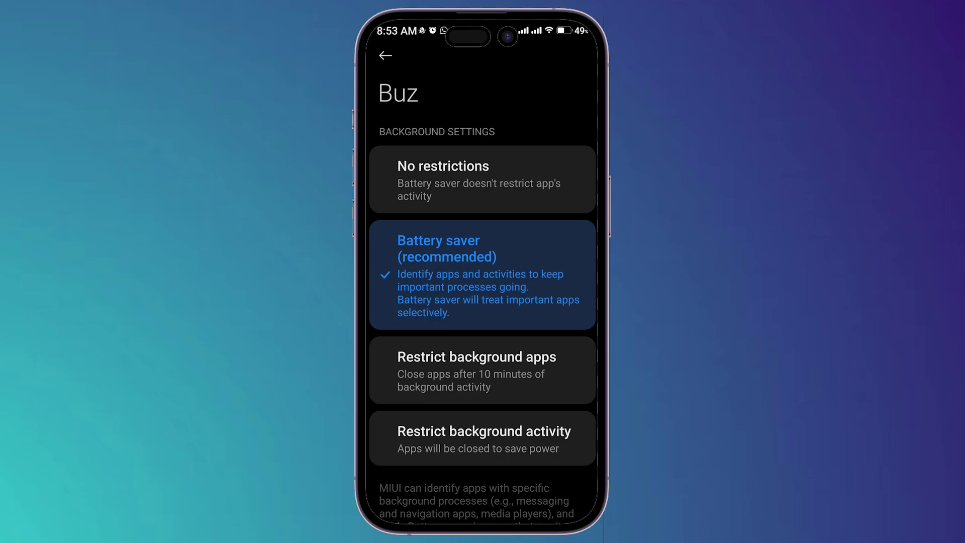
pyautogui.click(516, 187)
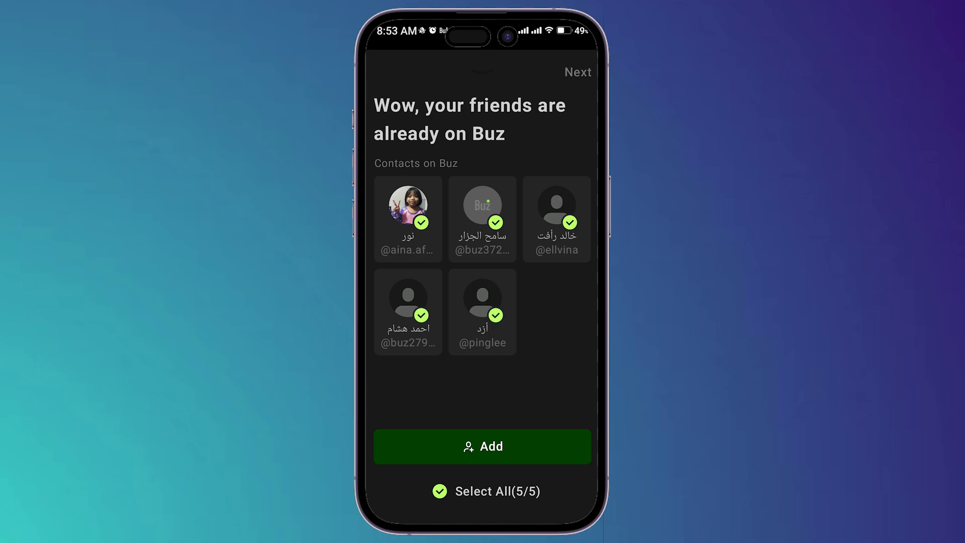
# Step: Invite all five suggested Buz contacts, then leave the invite page for home
pyautogui.click(550, 437)
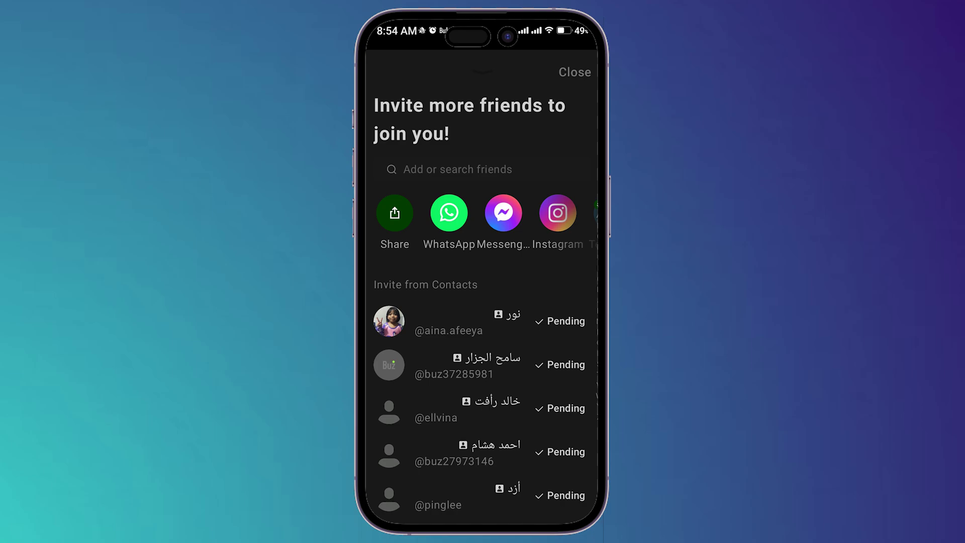
pyautogui.click(522, 163)
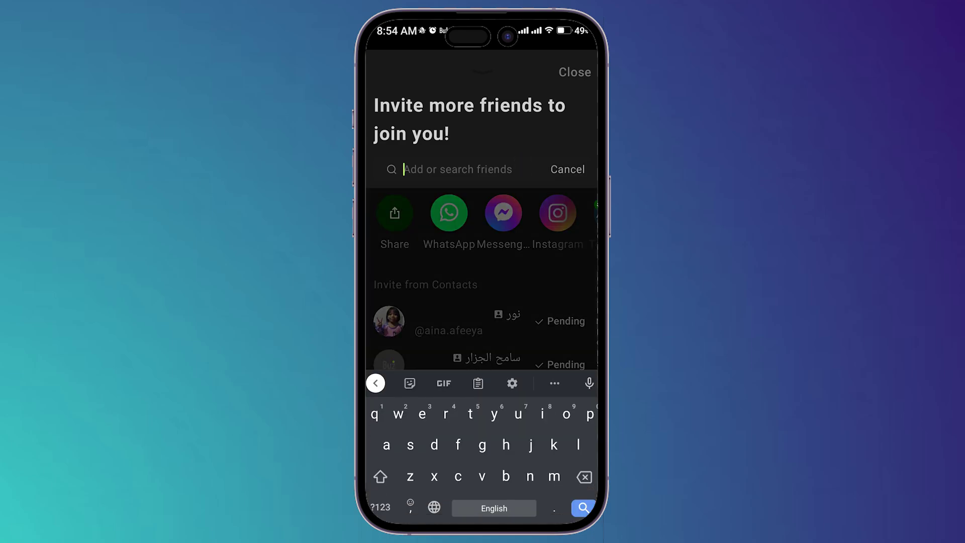
pyautogui.click(575, 72)
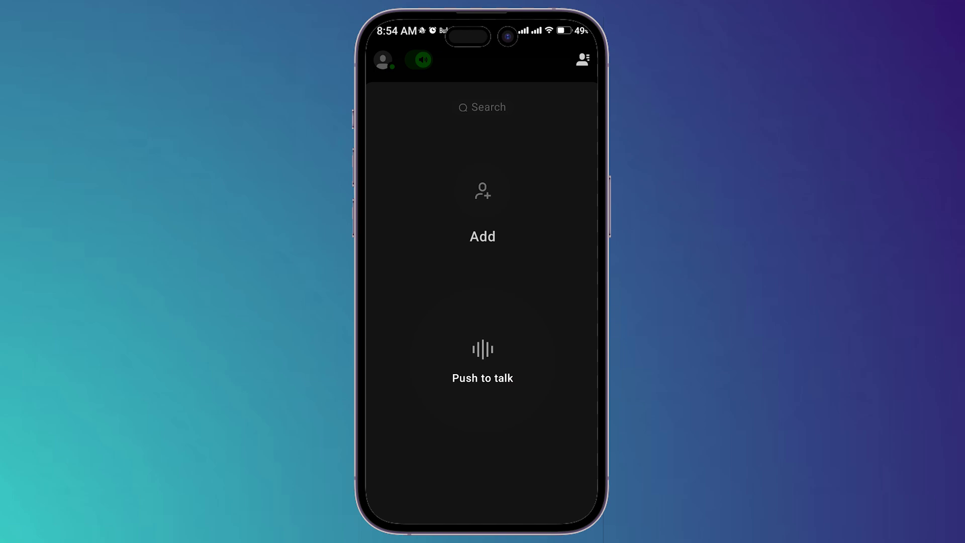
# Step: Check the add-friend options, then try push-to-talk, which asks to add a friend first
pyautogui.click(482, 191)
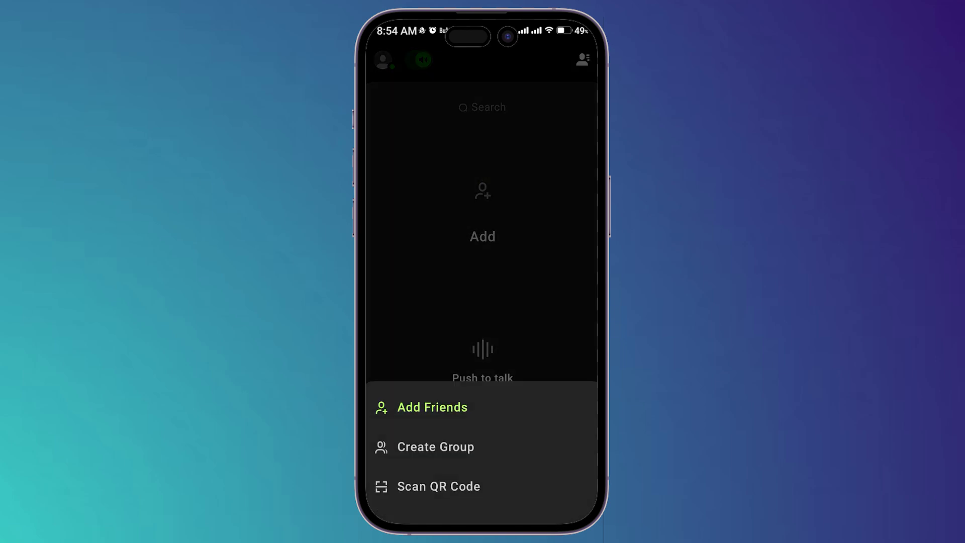
pyautogui.click(590, 466)
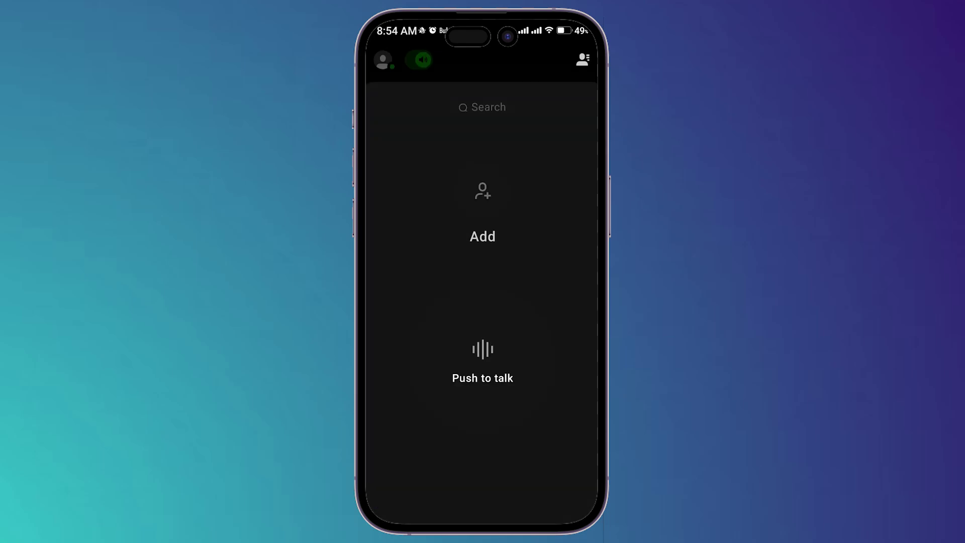
pyautogui.click(496, 385)
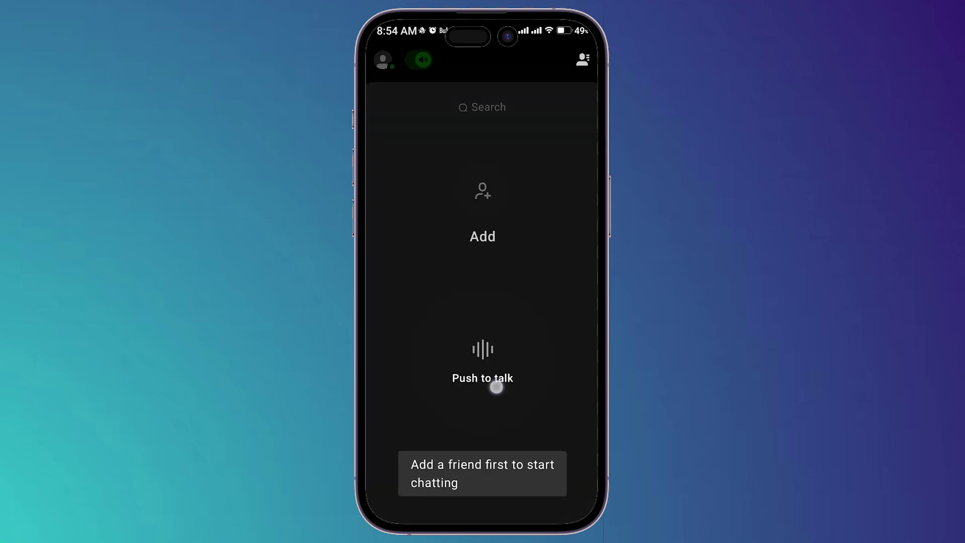